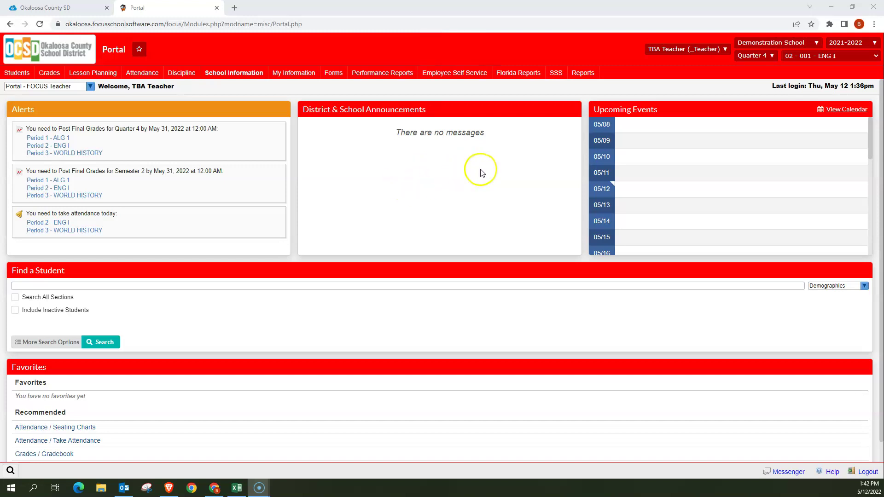
# Open the Gradebook and switch the class section to 01 - 001 - ALG 1.
pyautogui.click(59, 73)
pyautogui.click(59, 104)
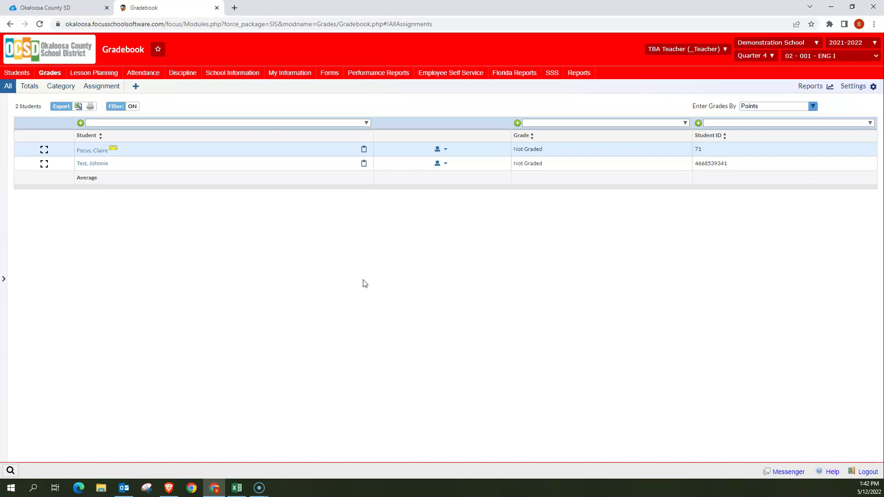
pyautogui.click(811, 57)
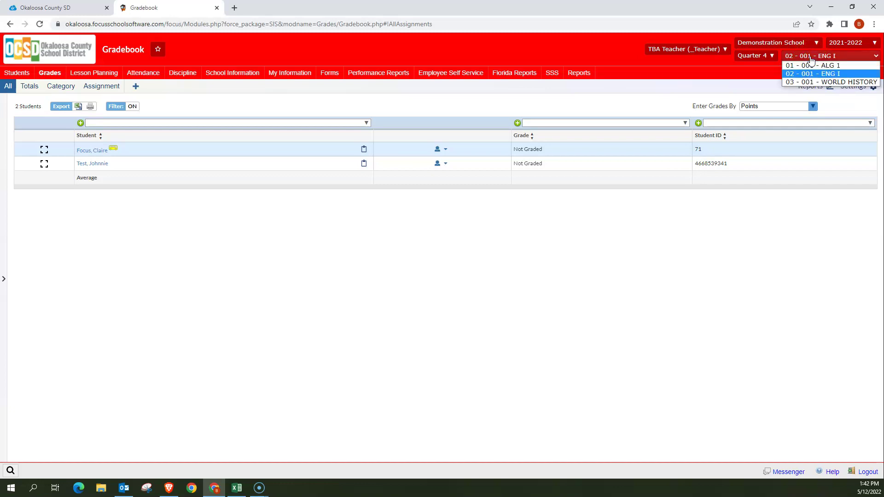
pyautogui.click(810, 81)
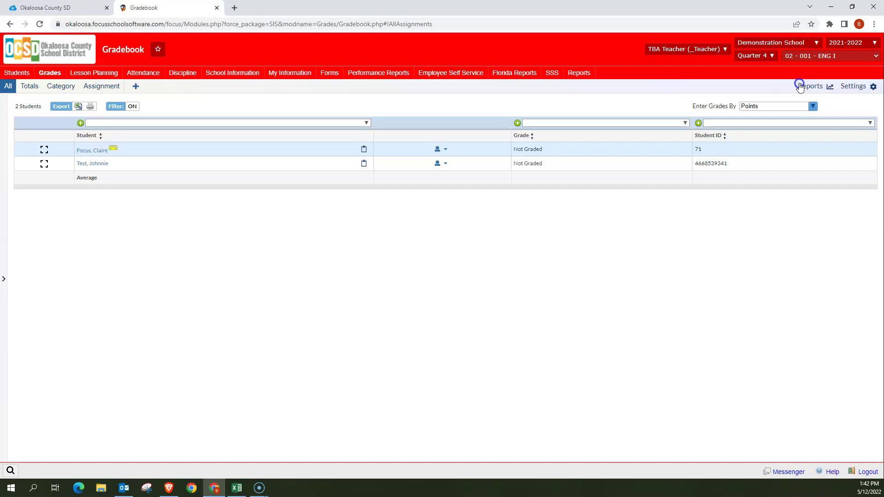
pyautogui.click(815, 59)
pyautogui.click(803, 67)
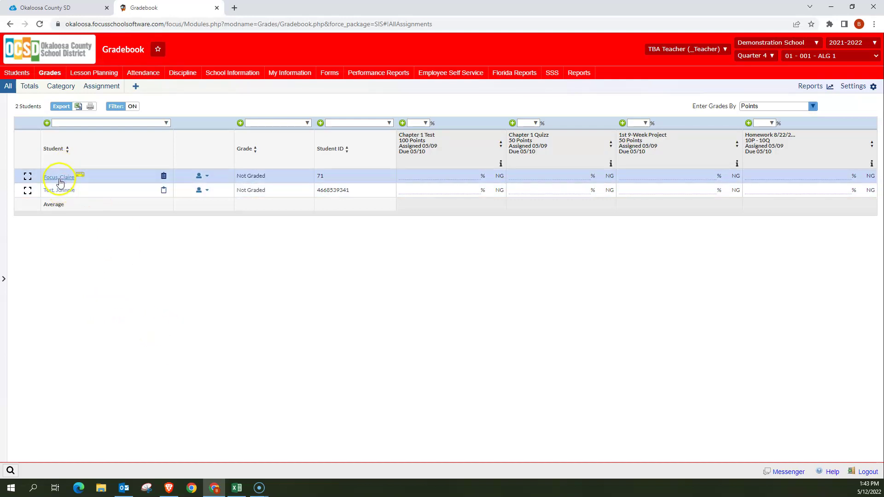
# Open the first student's note, turn its visibility to student and parents off and on again, and close the note.
pyautogui.click(163, 179)
pyautogui.click(193, 162)
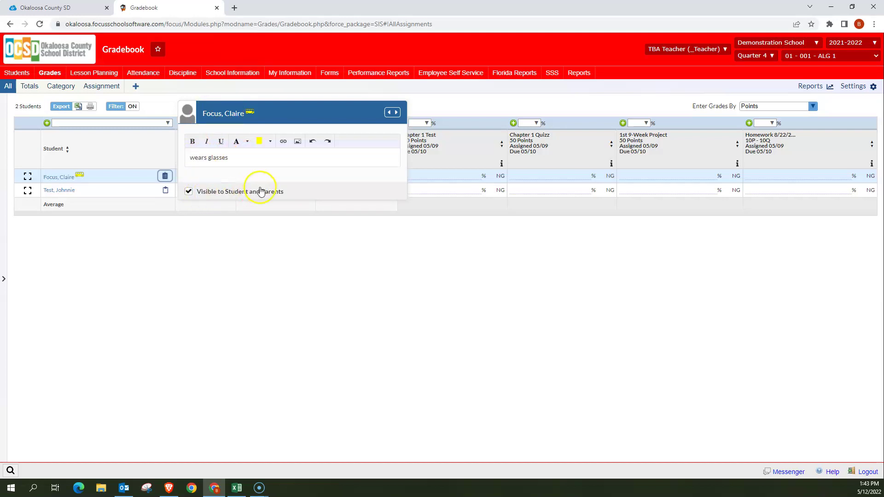
pyautogui.click(186, 193)
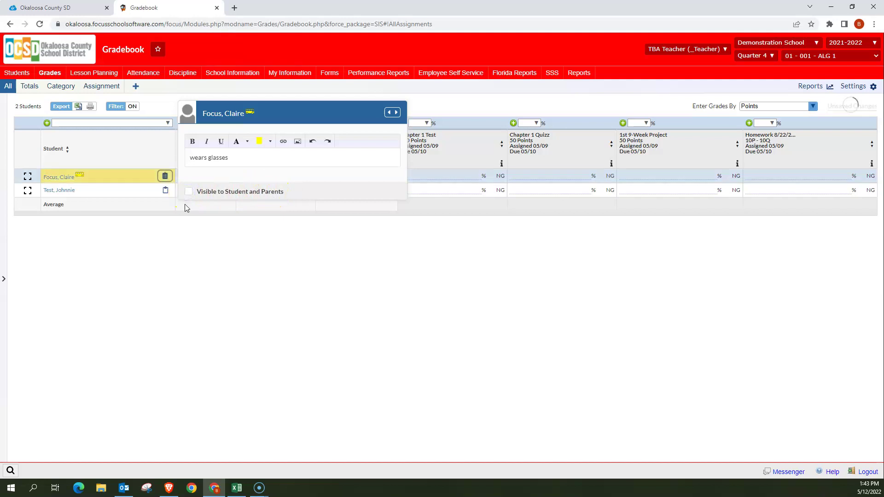
pyautogui.click(188, 192)
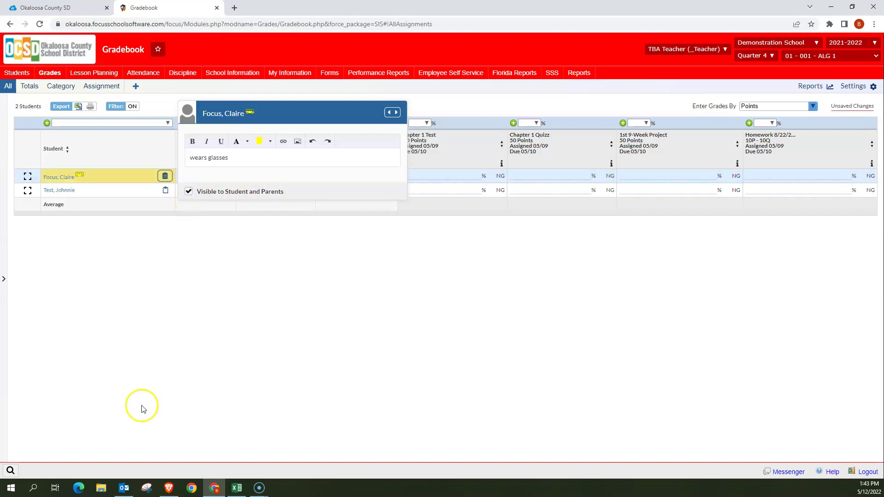
pyautogui.click(374, 324)
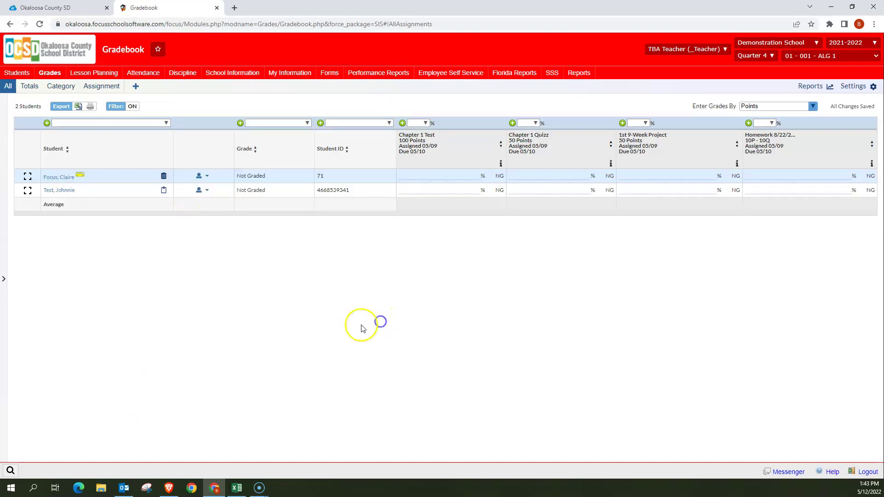
# Review the student information links available for the first student in the gradebook, including Demographics and Schedule, and close the list.
pyautogui.click(205, 179)
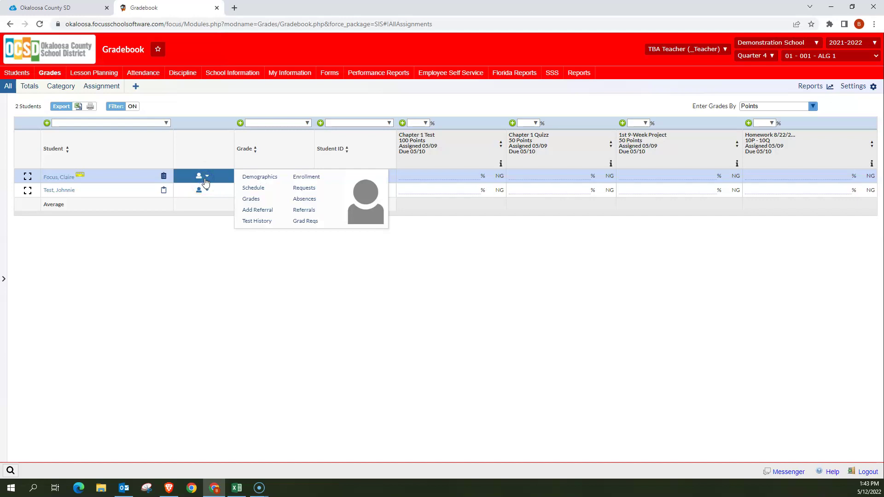
pyautogui.click(251, 179)
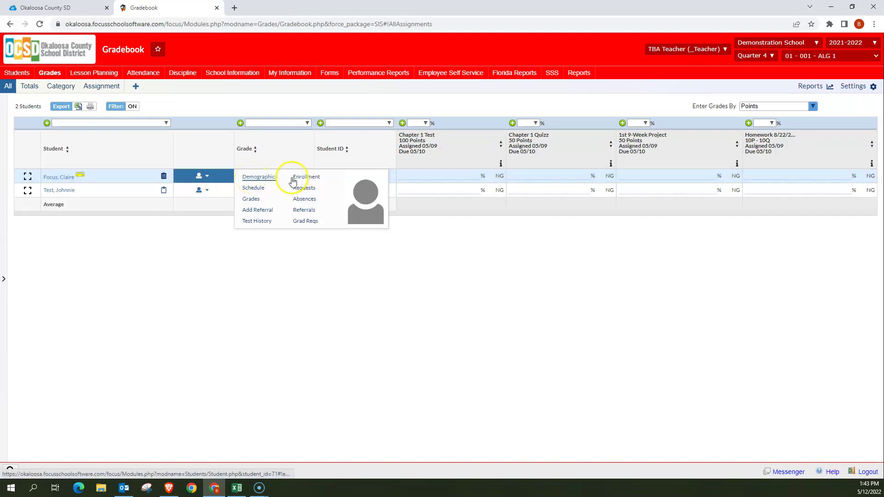
pyautogui.click(253, 190)
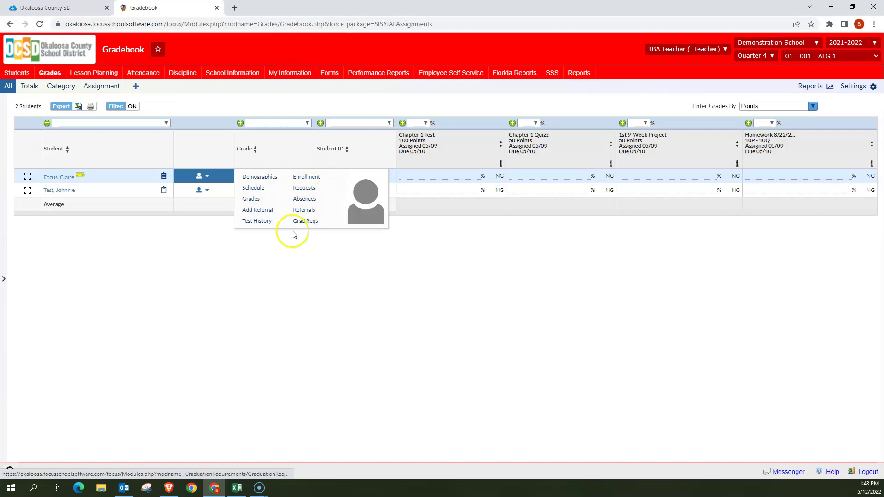
pyautogui.click(205, 334)
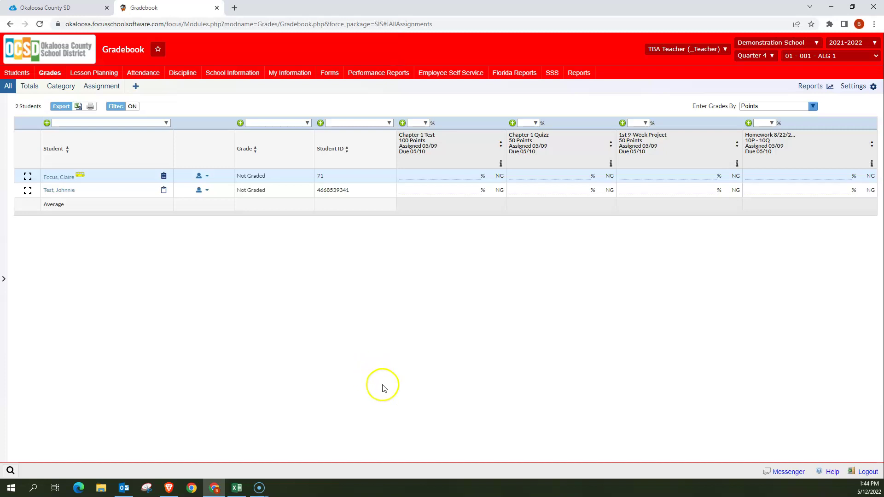
# View the gradebook by category, return to all assignments, and check the details of each existing assignment.
pyautogui.click(59, 86)
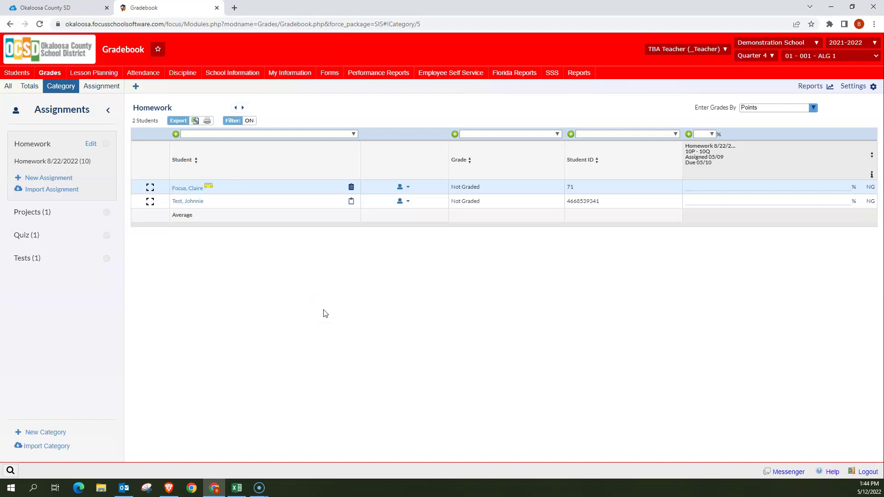
pyautogui.click(9, 89)
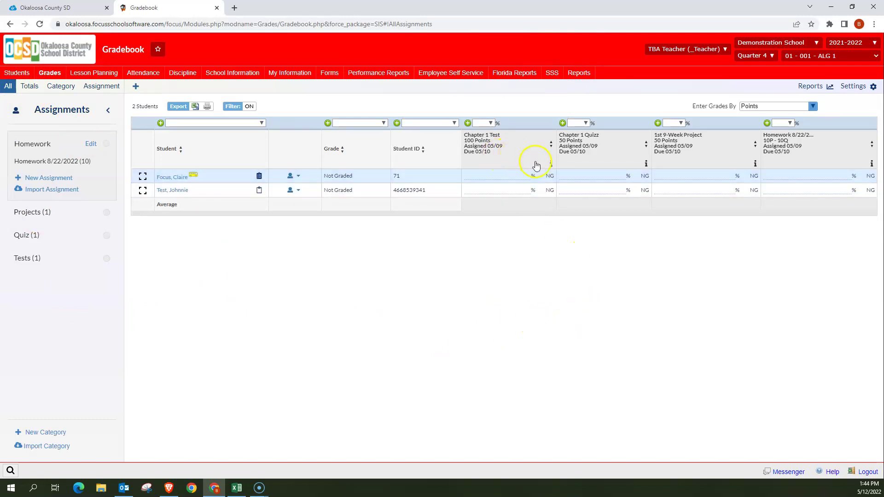
pyautogui.moveTo(550, 166)
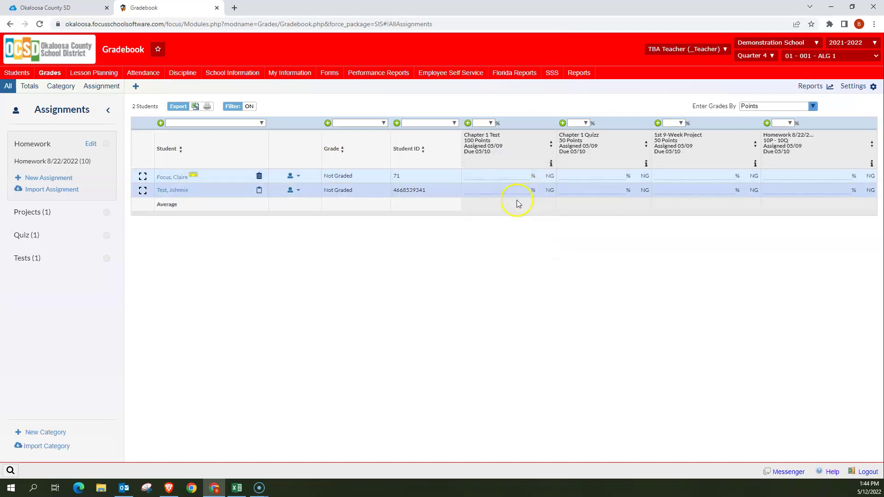
pyautogui.moveTo(646, 167)
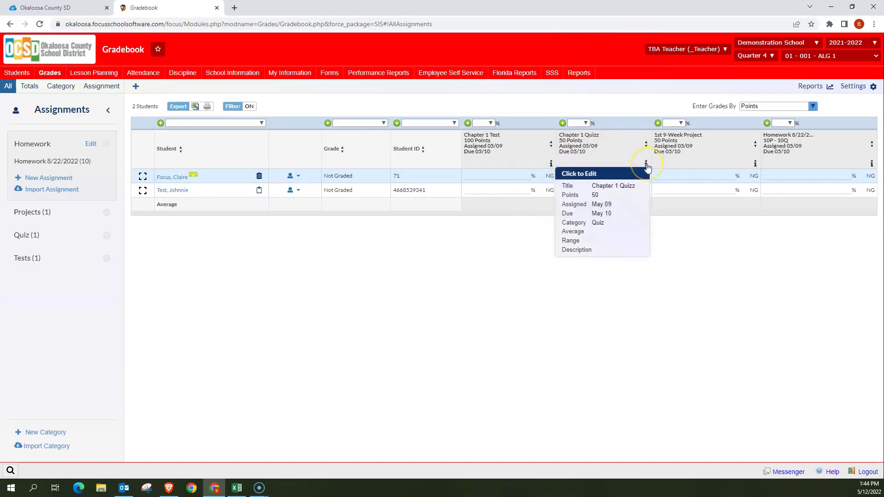
pyautogui.moveTo(755, 167)
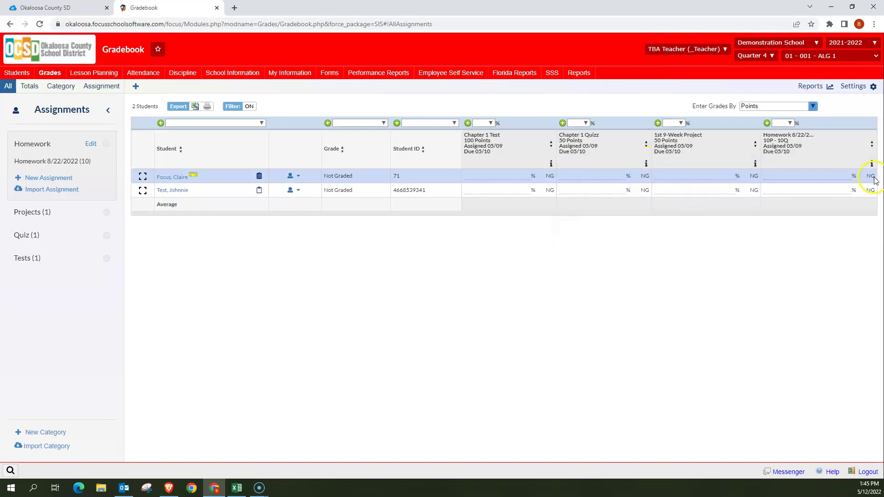
pyautogui.moveTo(871, 164)
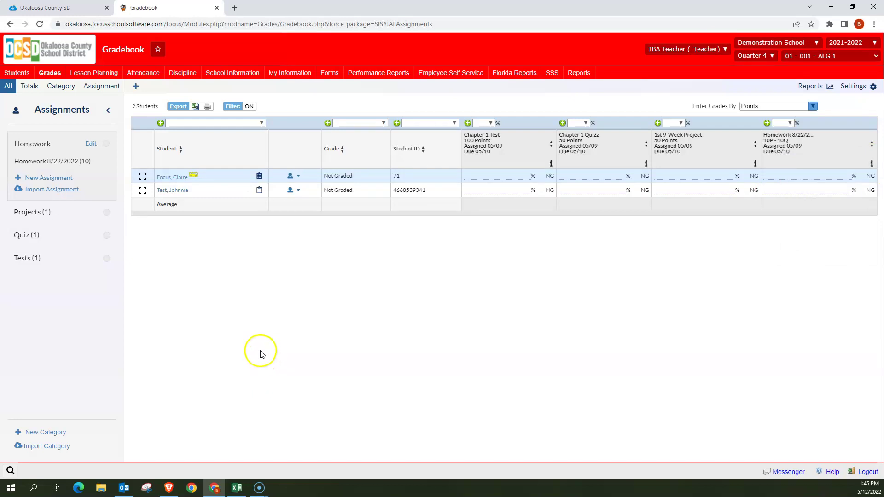
# Start a new assignment titled "Chapter 2 Test".
pyautogui.click(136, 91)
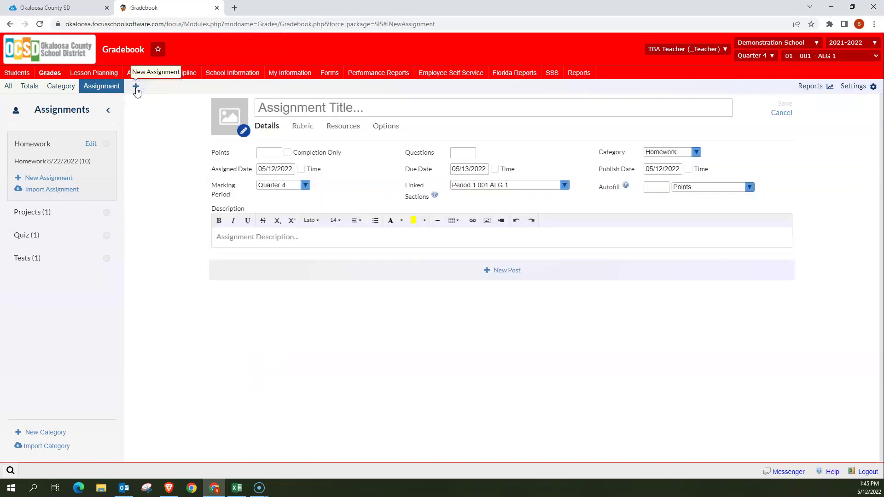
pyautogui.click(342, 106)
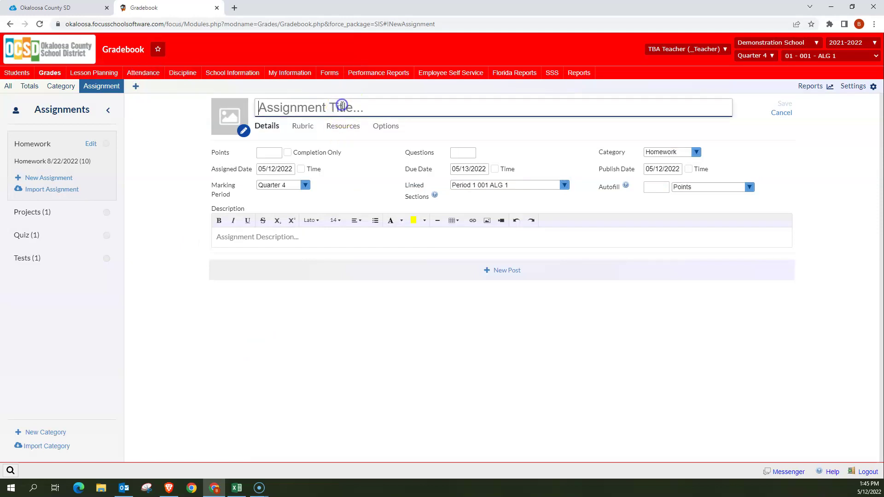
pyautogui.write('Chaper')
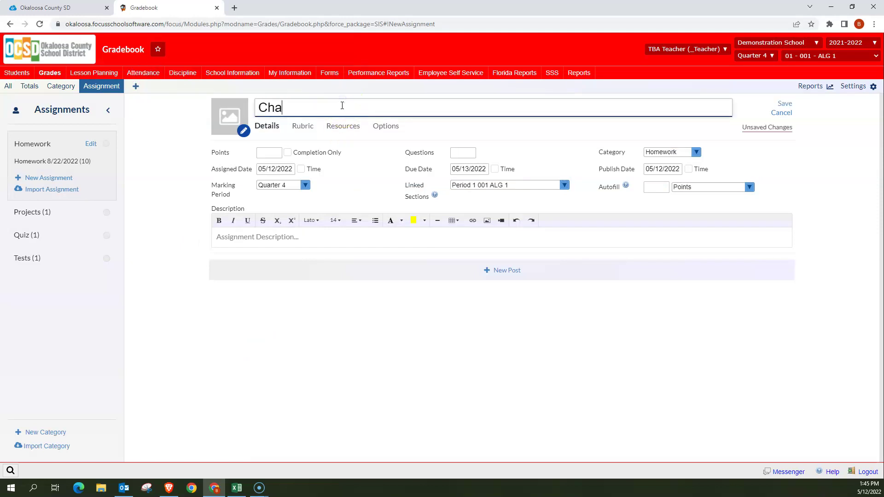
pyautogui.press('BackSpace')
pyautogui.press('BackSpace')
pyautogui.write('2 Test')
# Make the new assignment worth 100 points, assign it to the Tests category, and save it.
pyautogui.click(269, 154)
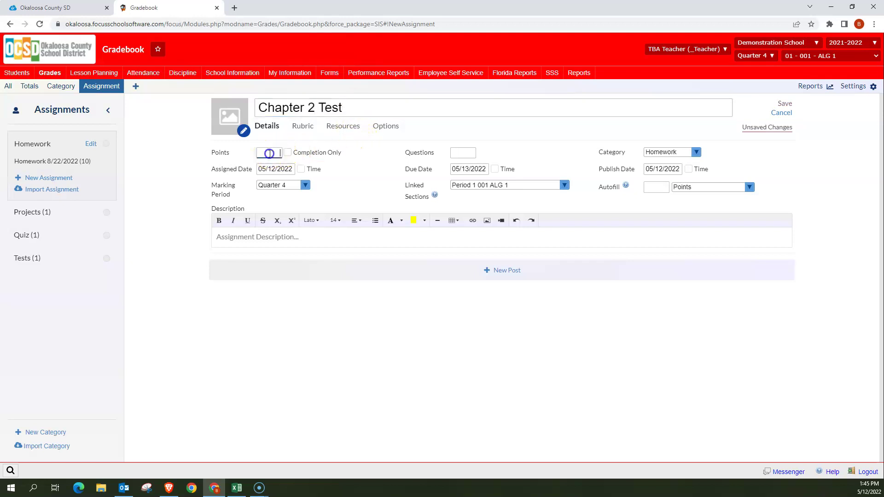
pyautogui.write('100')
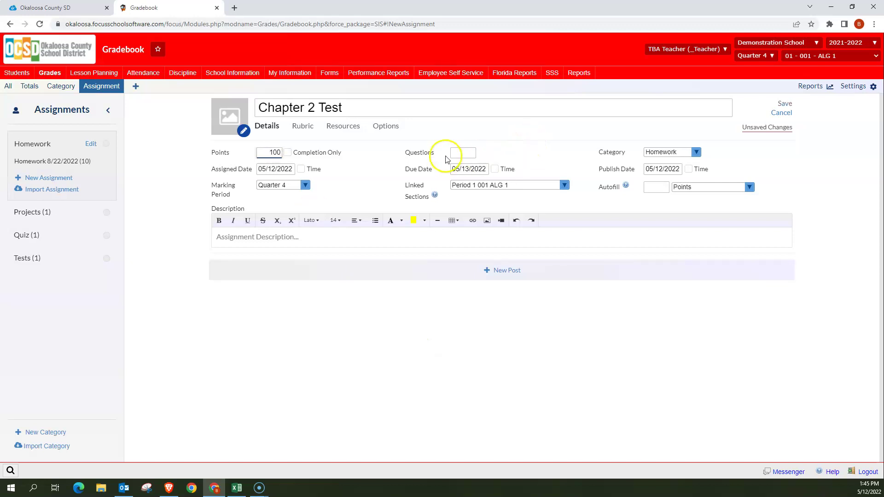
pyautogui.click(656, 154)
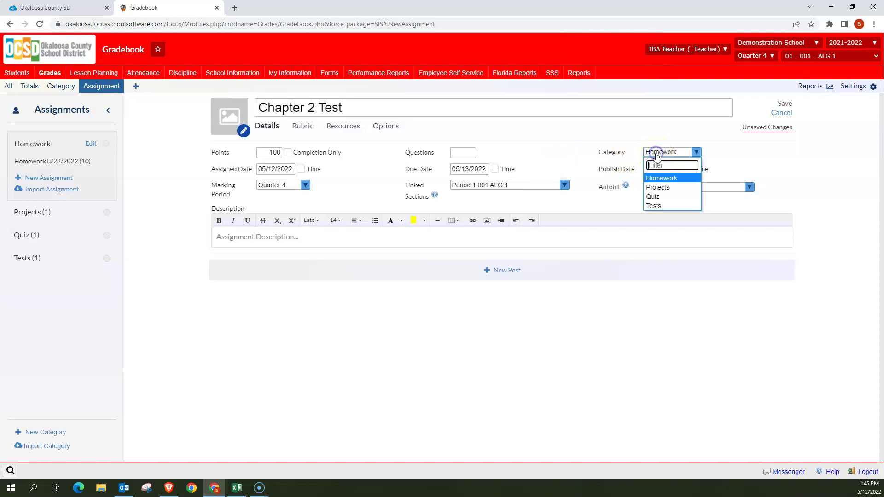
pyautogui.click(656, 207)
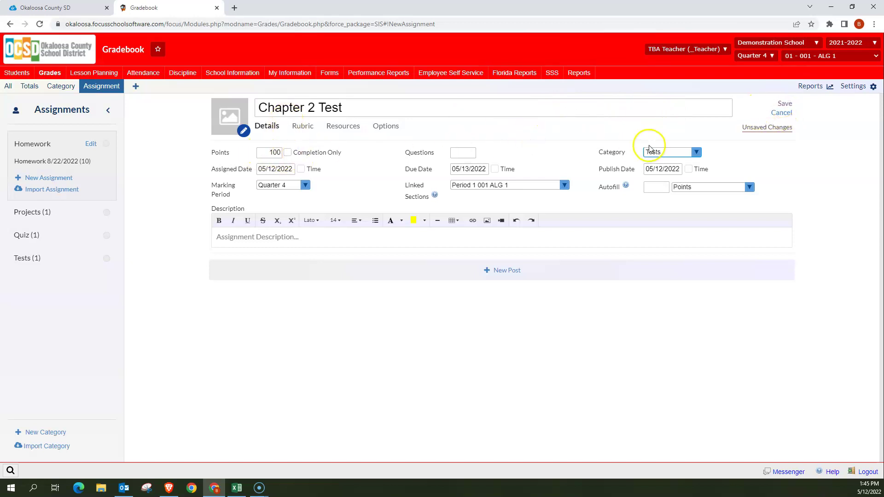
pyautogui.click(784, 104)
# In the view of all assignments, enter Chapter 2 Test scores of 100 for the first student and 75 for the second.
pyautogui.click(8, 86)
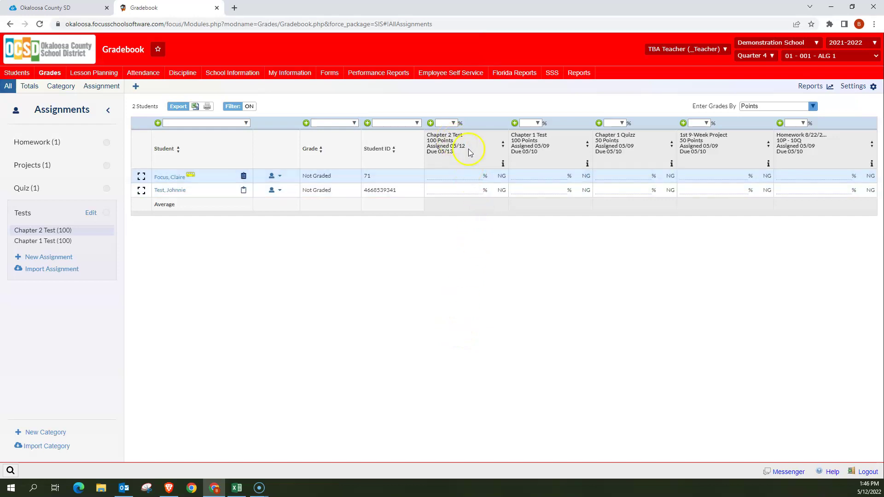
pyautogui.moveTo(505, 165)
pyautogui.click(436, 175)
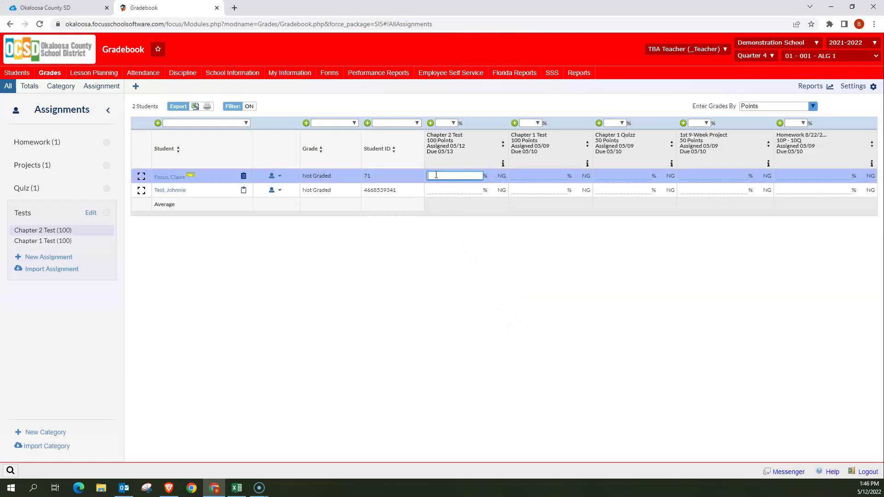
pyautogui.write('100')
pyautogui.press('Return')
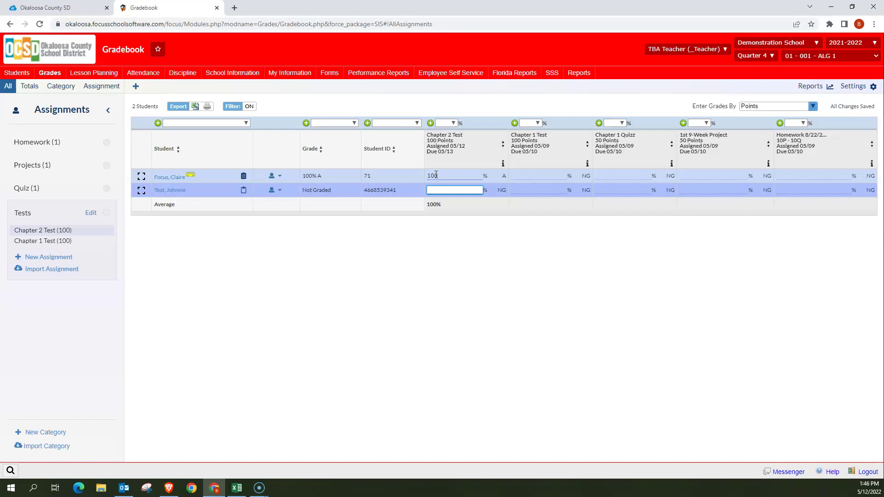
pyautogui.write('75')
pyautogui.press('Return')
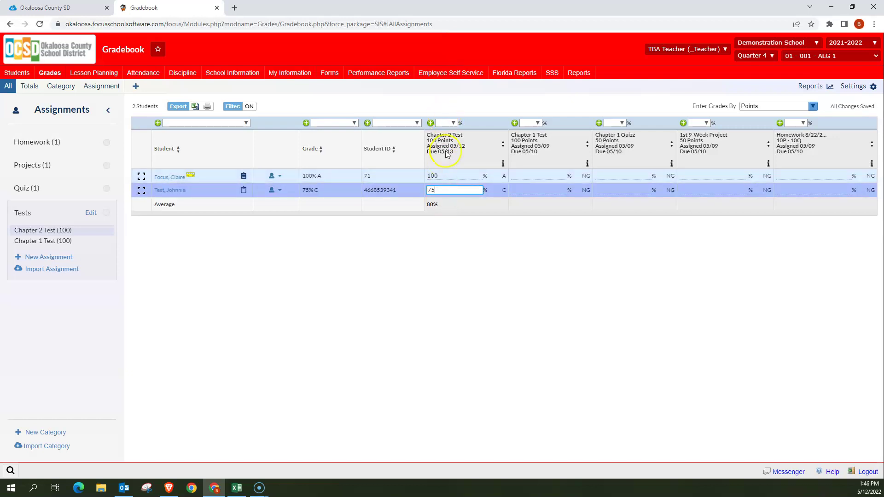
pyautogui.click(434, 208)
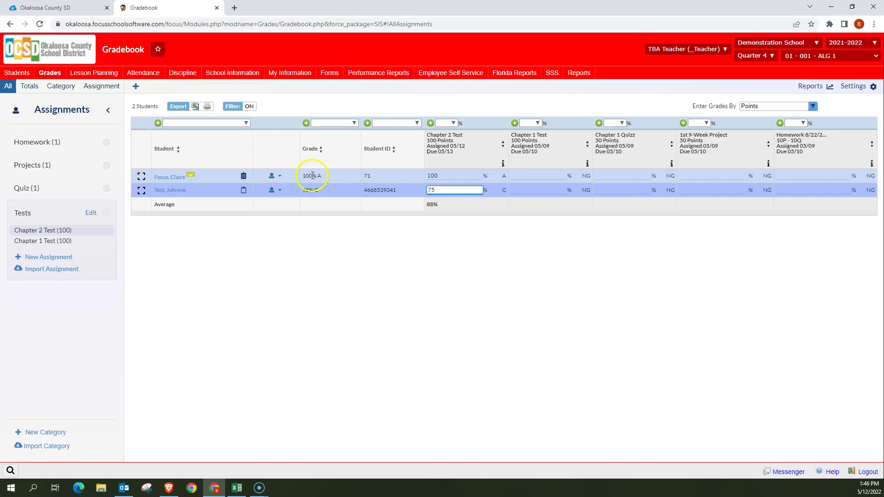
pyautogui.click(440, 299)
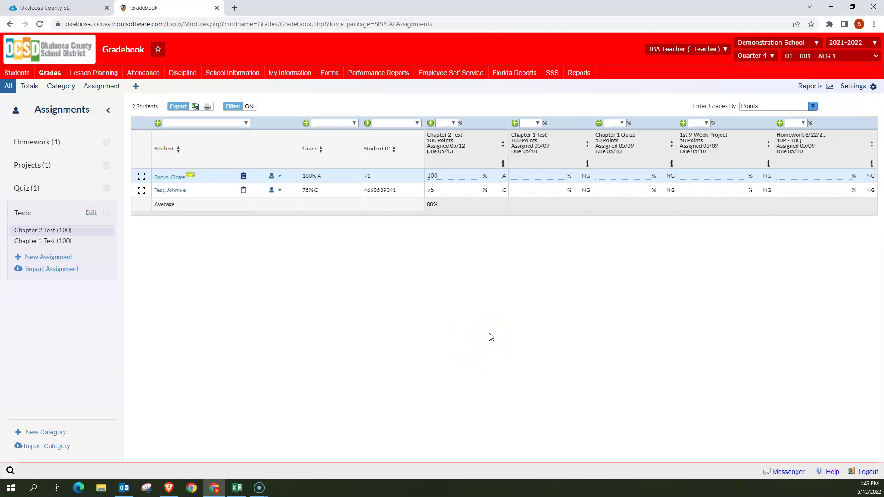
pyautogui.click(476, 320)
pyautogui.click(480, 321)
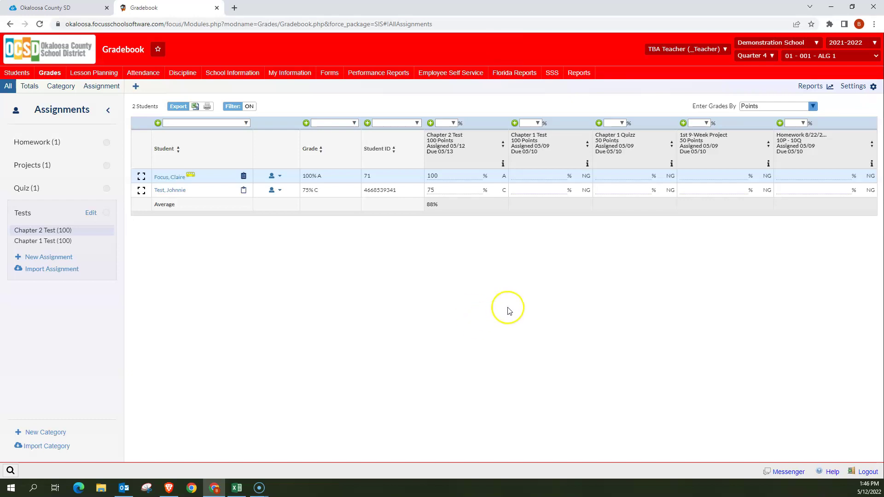
# From the portal's attendance alert, take attendance for Period 2 - ENG I, marking the first student Tardy, and save it.
pyautogui.click(47, 56)
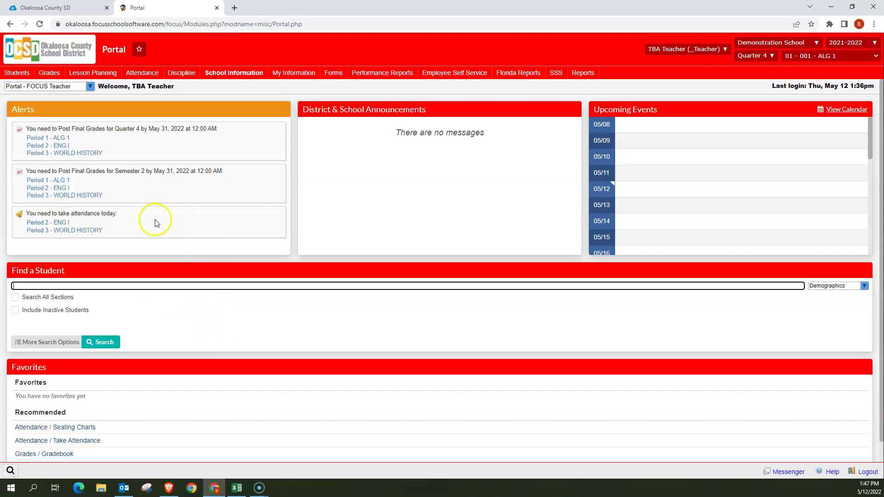
pyautogui.click(46, 223)
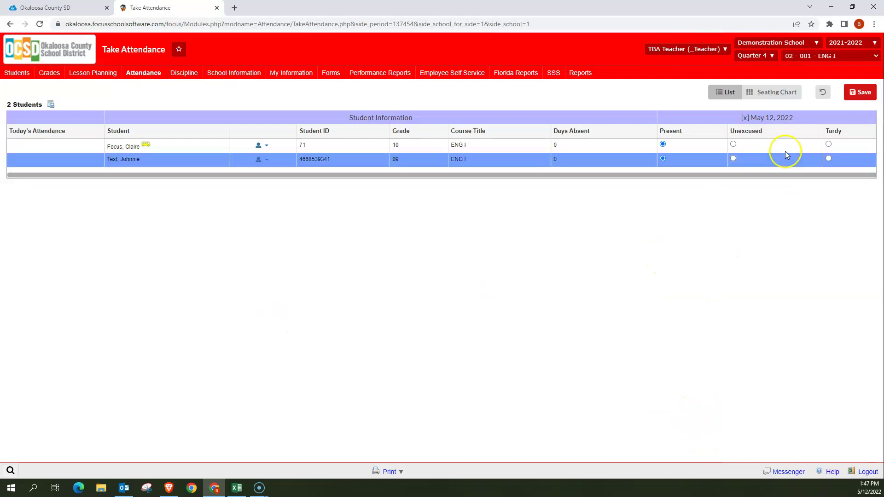
pyautogui.click(828, 146)
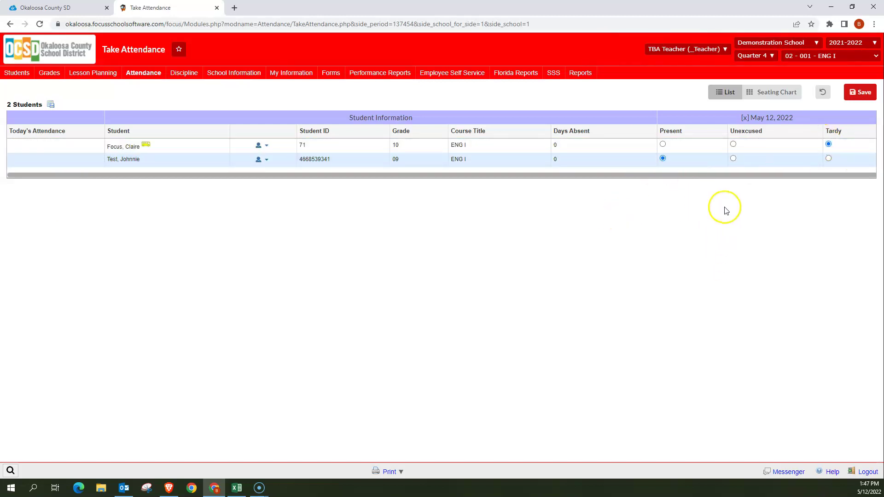
pyautogui.click(855, 93)
pyautogui.click(714, 267)
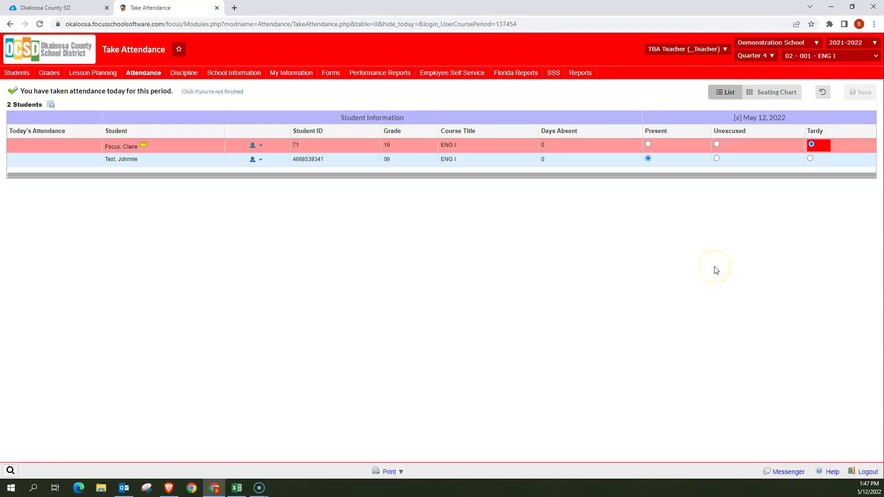